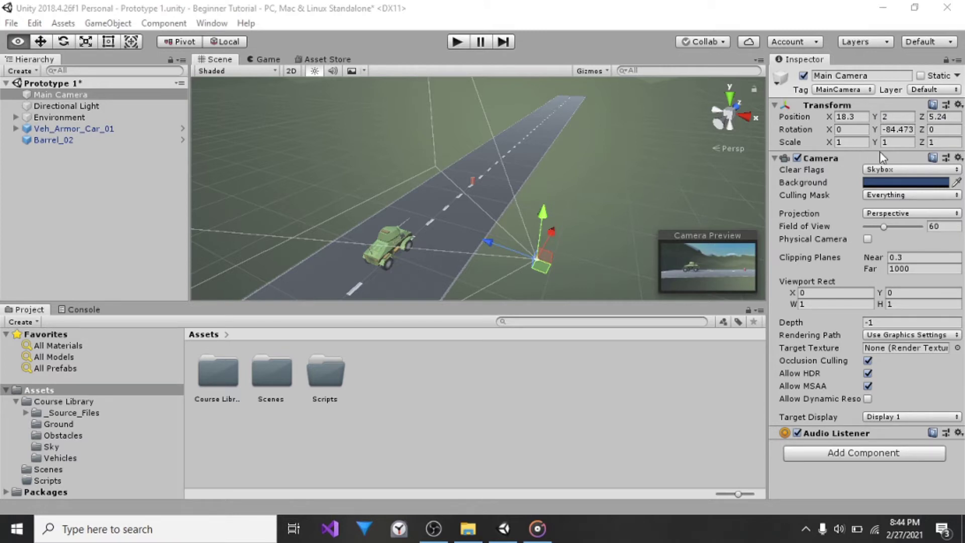
Move the Main Camera onto the road directly behind the armored car, to about X -0.28 and Z -6.11
left_click(83, 94)
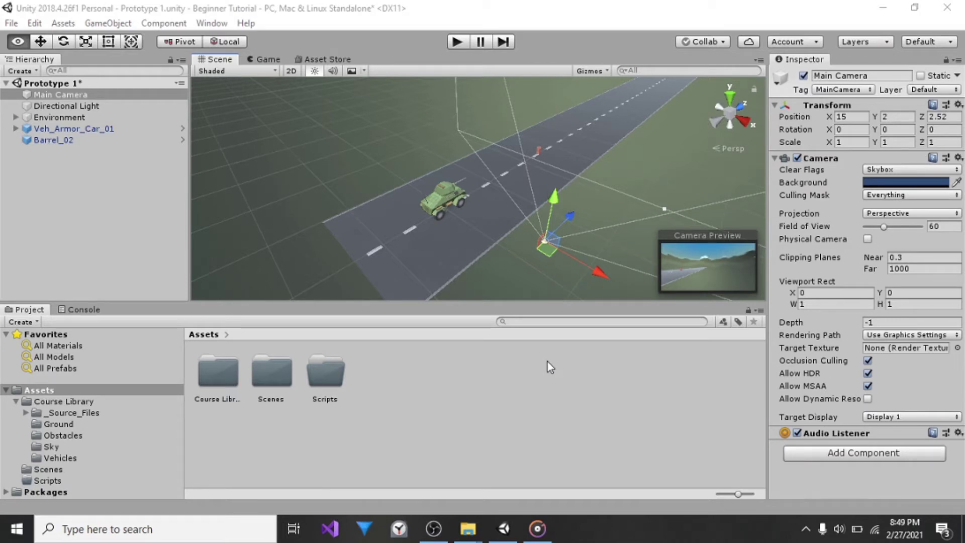
left_click(593, 272)
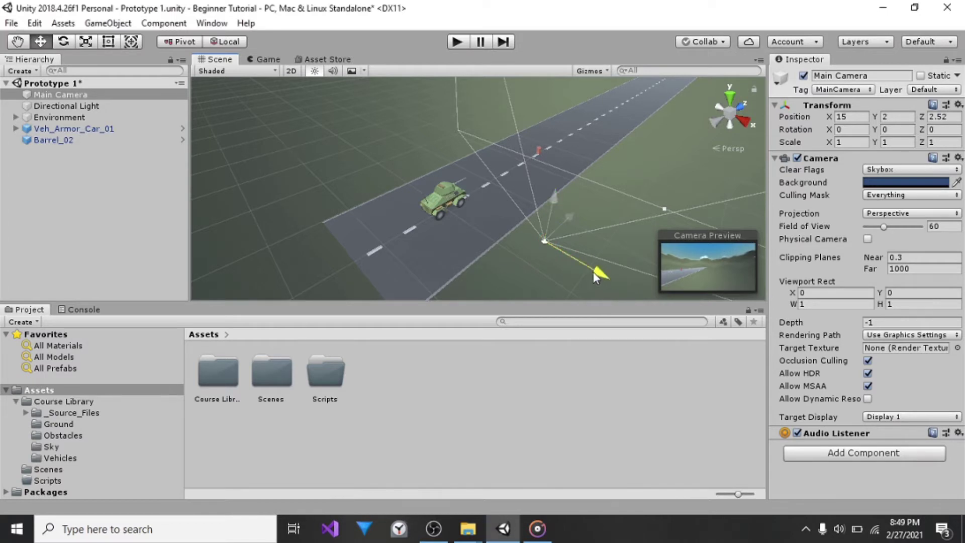
left_click_drag(593, 271, 475, 226)
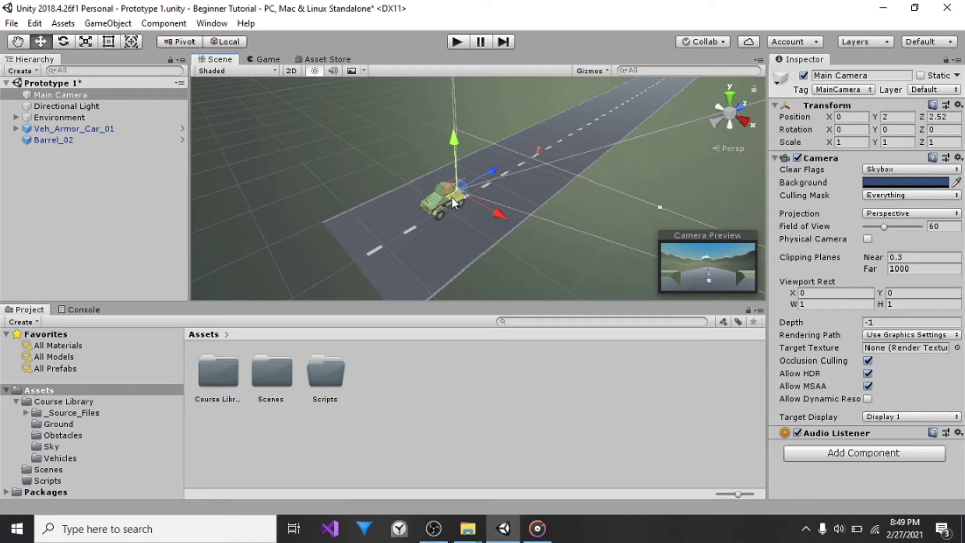
key("f")
scroll(451, 197, "down", 5)
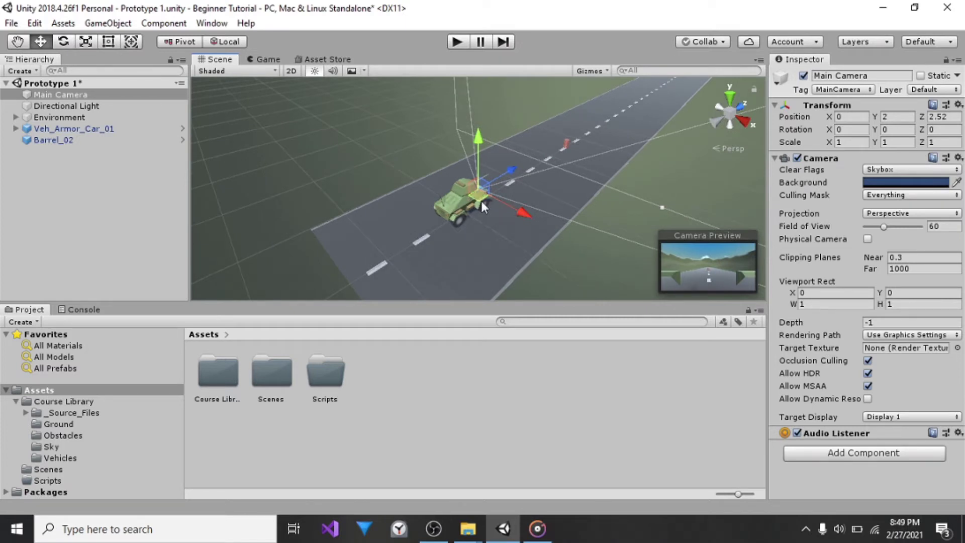
mouse_move(520, 211)
left_mouse_down()
mouse_move(535, 222)
mouse_move(502, 217)
left_mouse_up()
left_click_drag(507, 167, 460, 196)
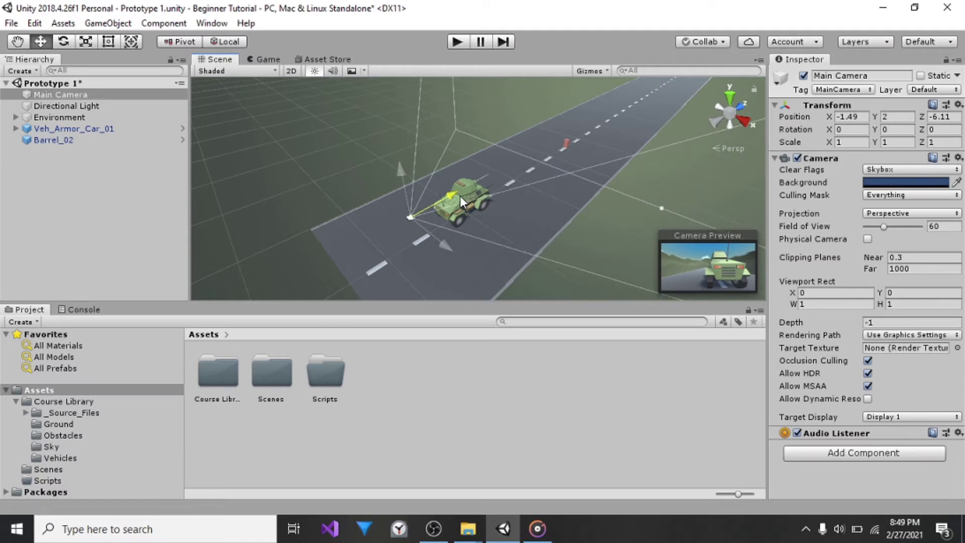
mouse_move(447, 260)
left_mouse_down()
mouse_move(468, 253)
mouse_move(449, 254)
left_mouse_up()
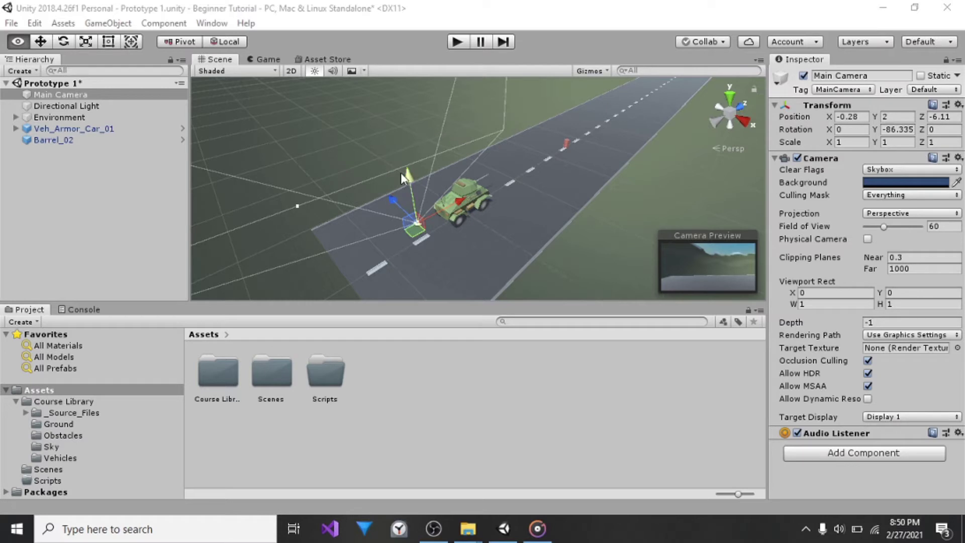
Raise the Main Camera above the road to a Y position of about 4.77
left_click_drag(409, 176, 409, 176)
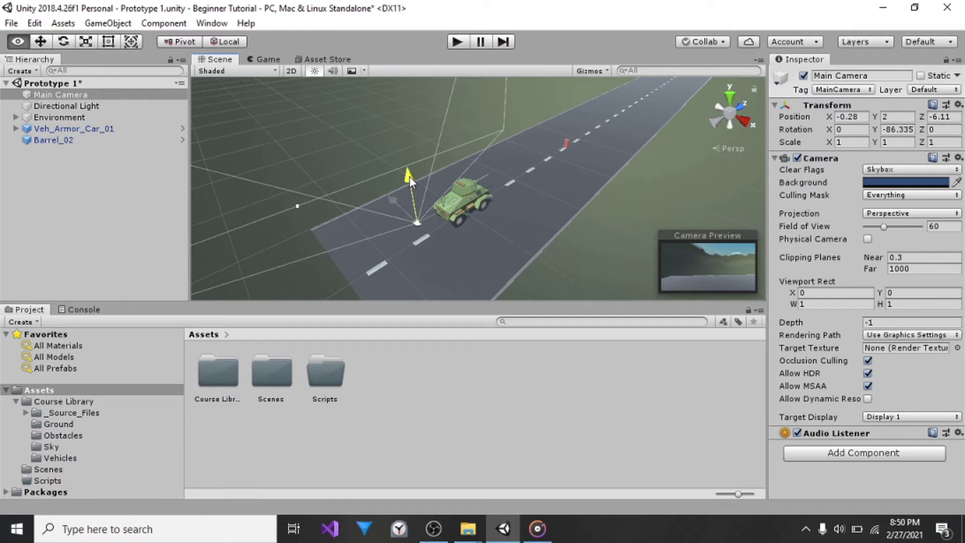
left_click_drag(409, 177, 420, 153)
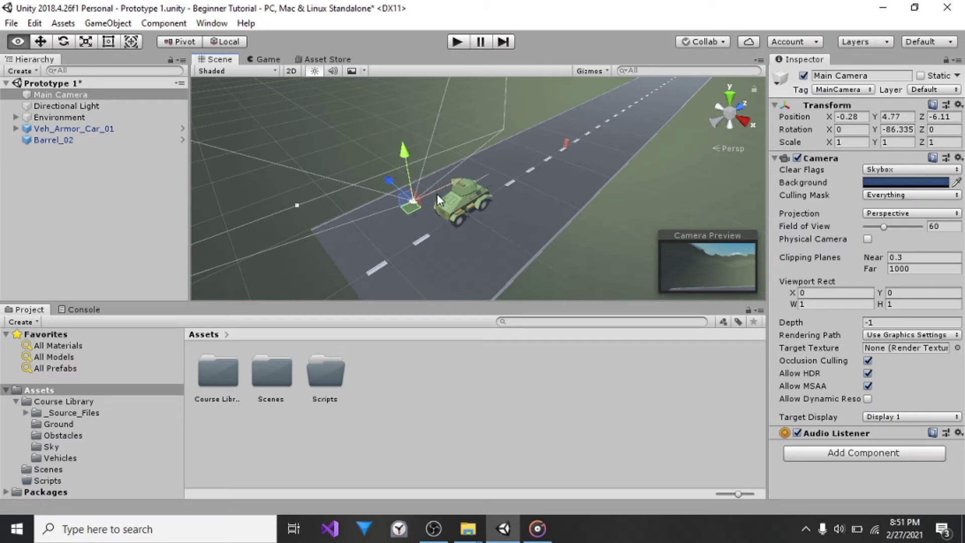
key("f")
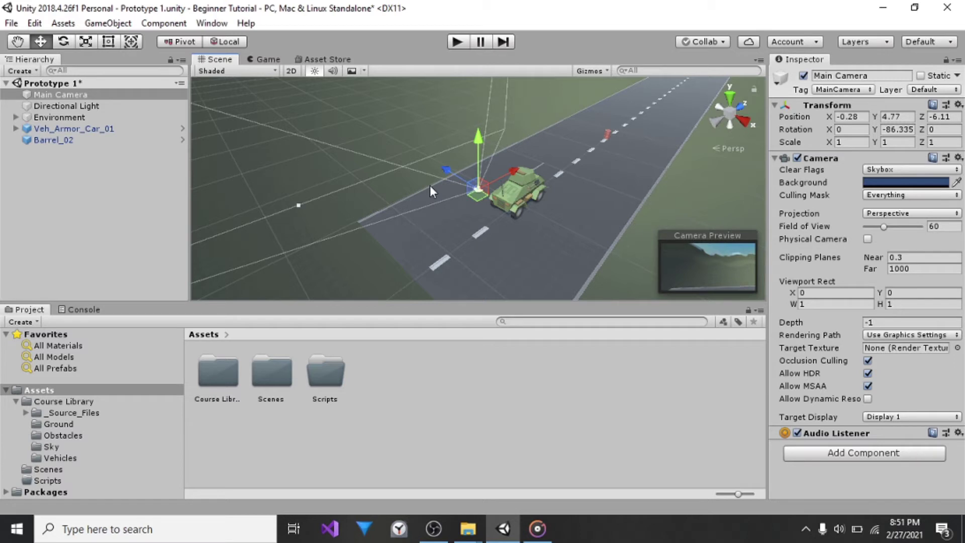
Viewed from above, rotate the Main Camera about its Y axis to about -2.1 degrees, facing the car along the road
left_click(63, 42)
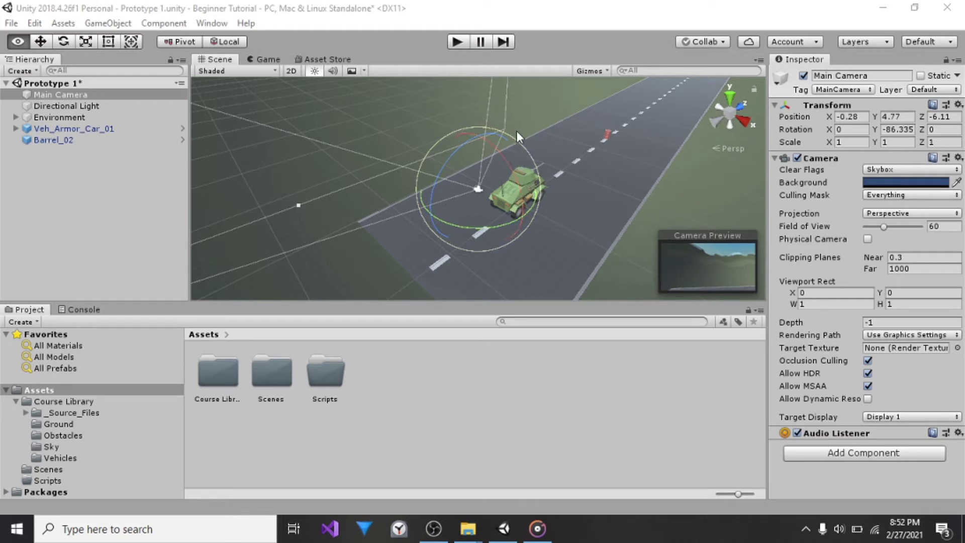
left_click(733, 100)
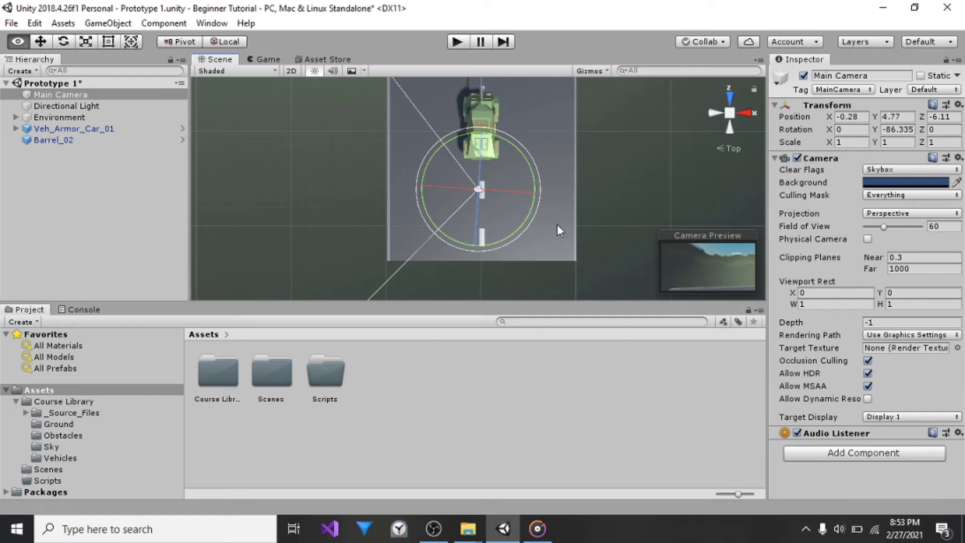
key("e")
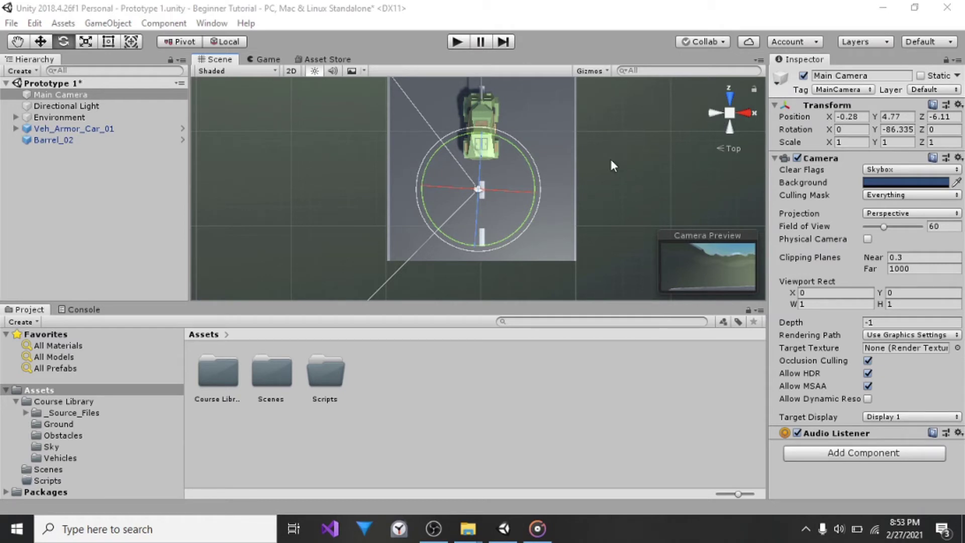
scroll(507, 168, "down", 2)
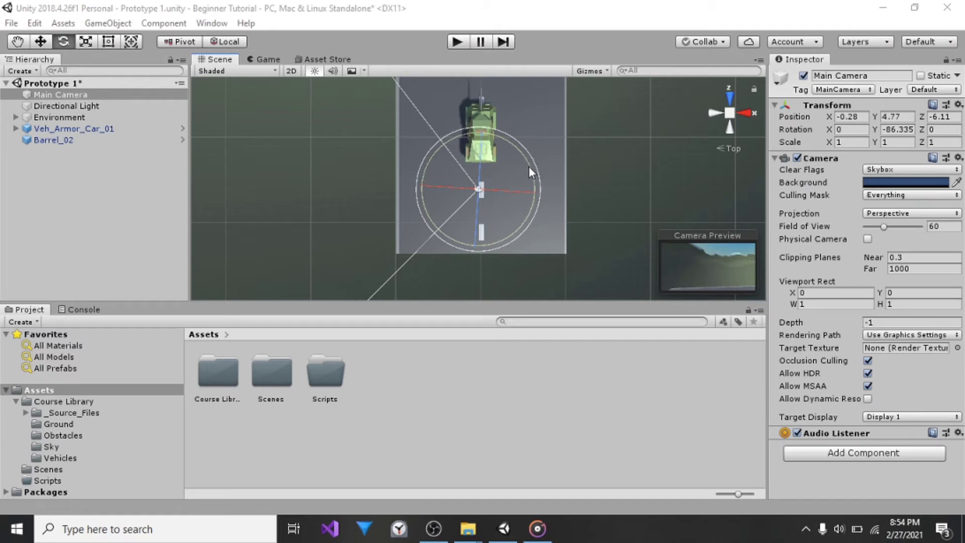
left_click_drag(528, 167, 629, 300)
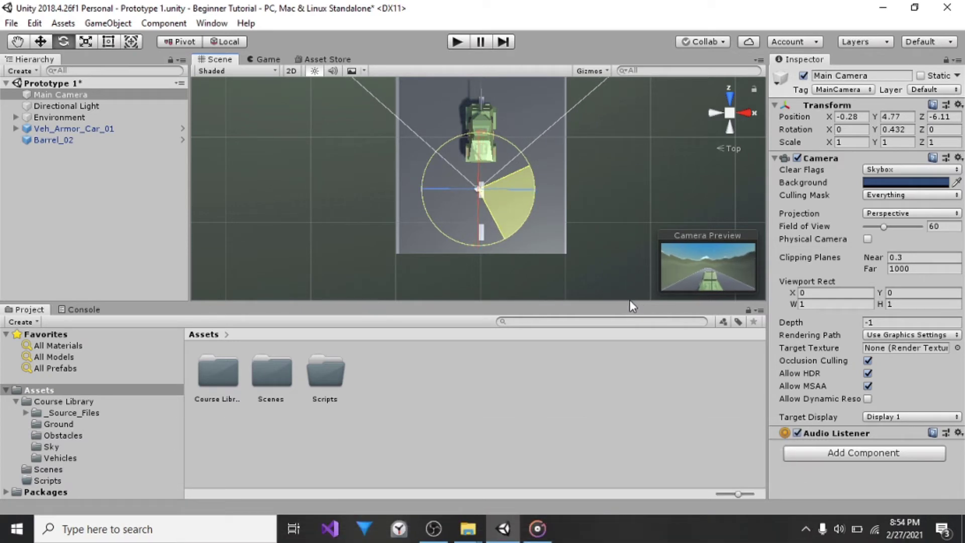
left_click_drag(631, 301, 631, 301)
left_click_drag(525, 221, 530, 218)
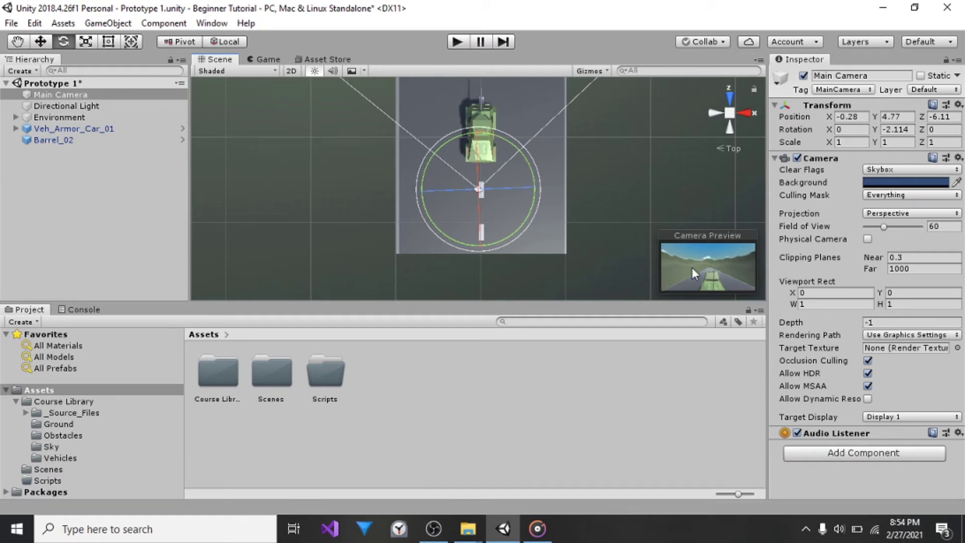
Viewed from the side, tilt the Main Camera down toward the car to an X rotation of about 14.93, with Y rotation 0
left_click(729, 127)
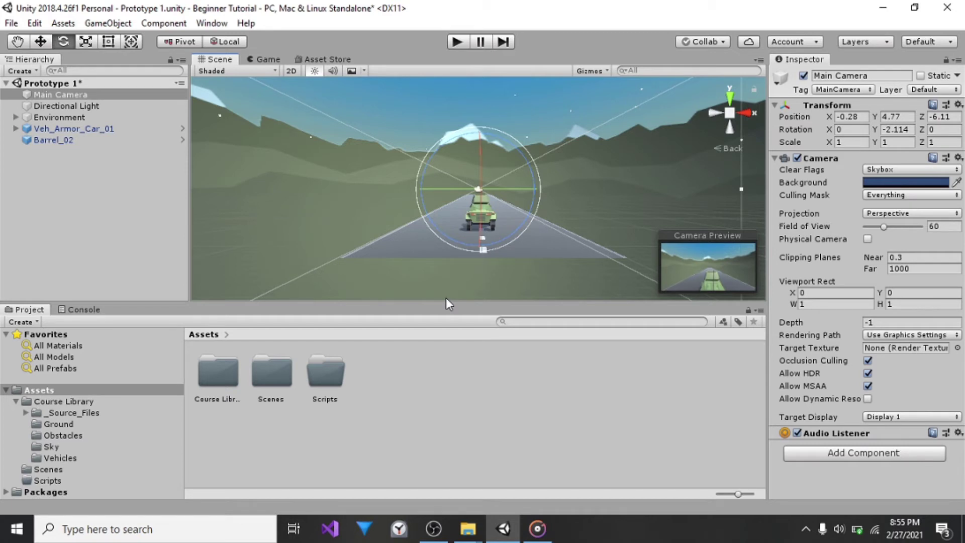
left_click(744, 114)
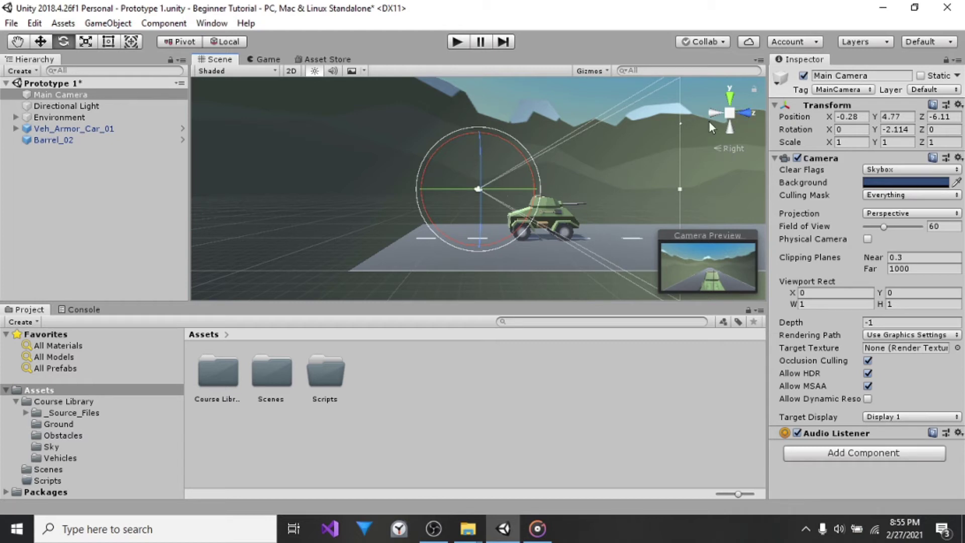
left_click_drag(448, 235, 414, 224)
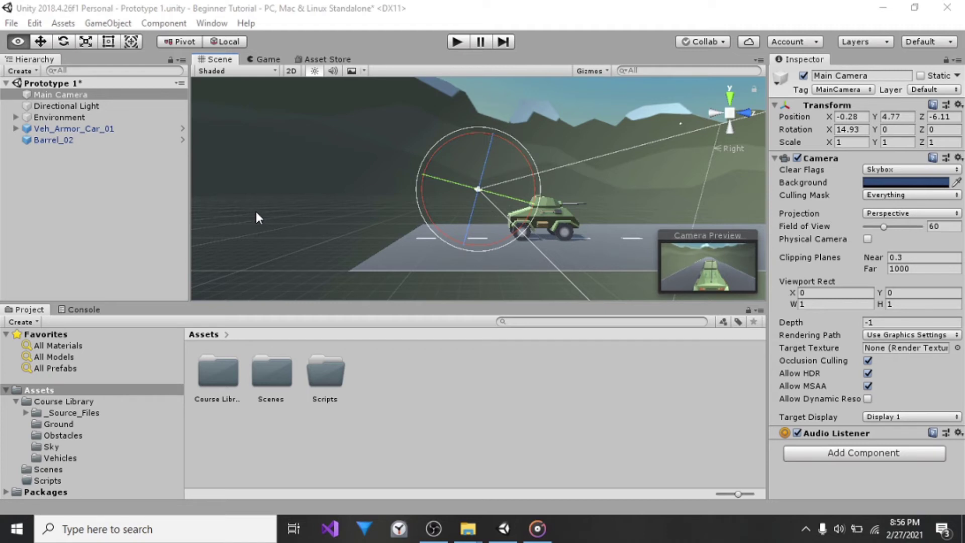
key("e")
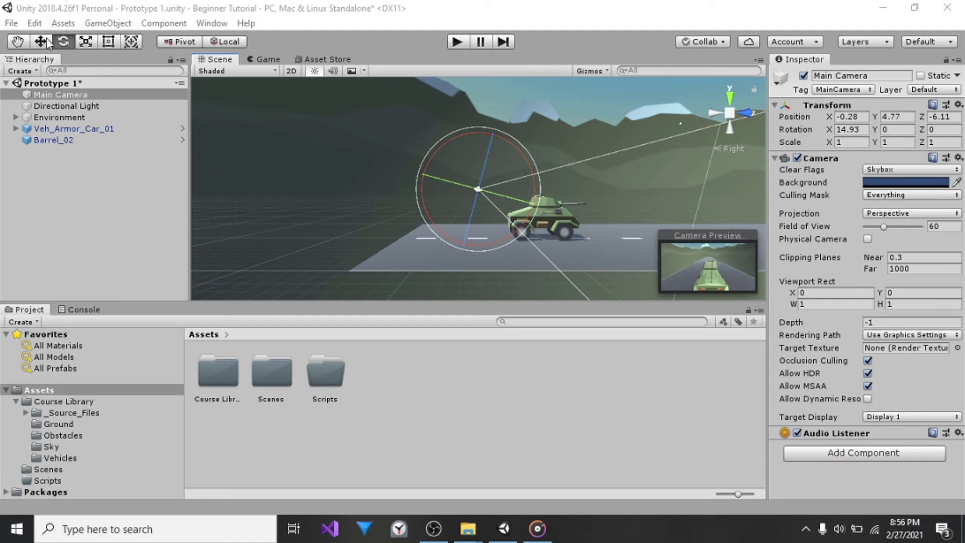
Try scaling the Main Camera along its X axis and undo the scaling
left_click(20, 42)
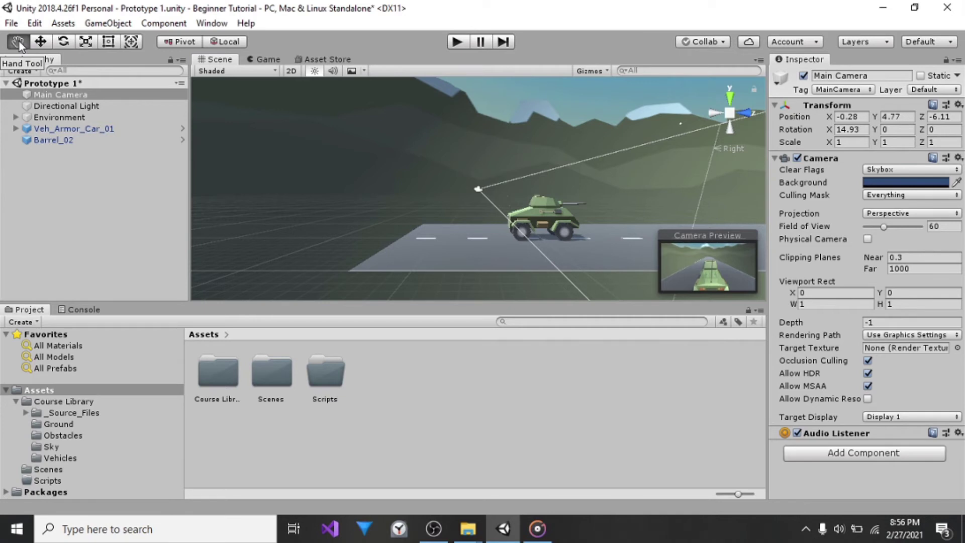
left_click_drag(561, 236, 451, 226)
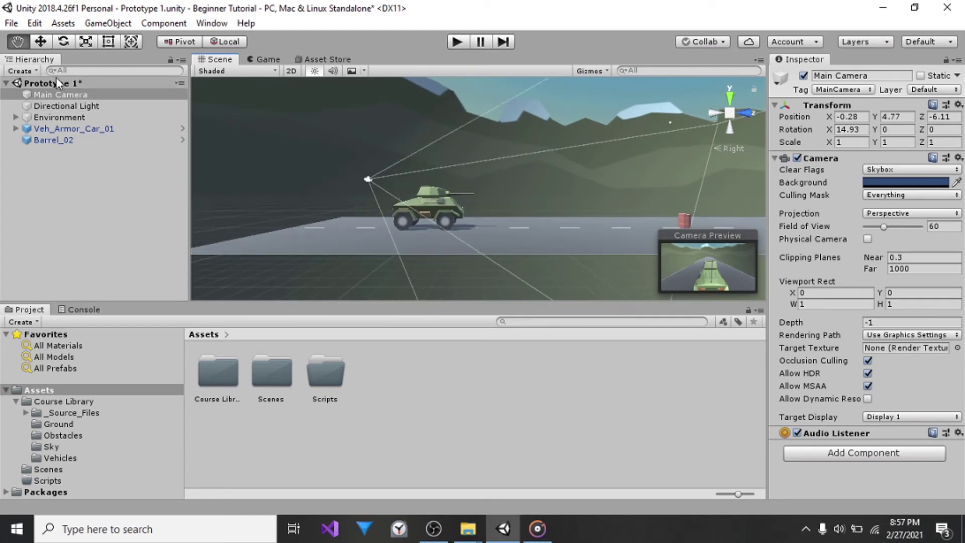
left_click(42, 43)
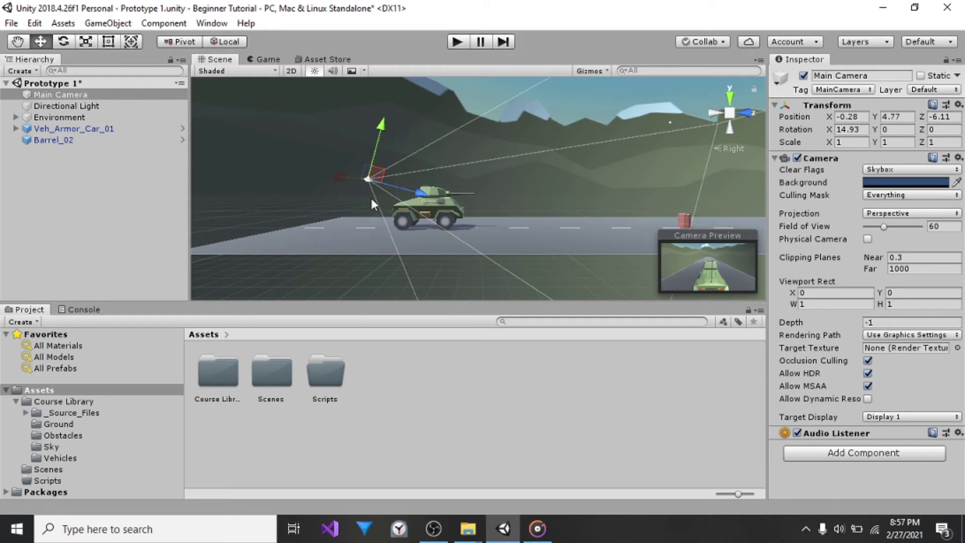
left_click(64, 42)
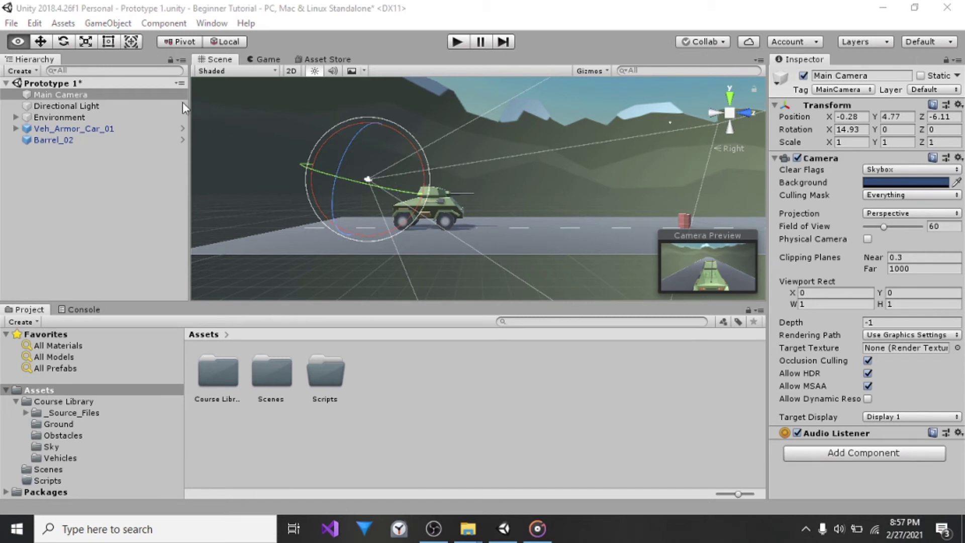
left_click(89, 43)
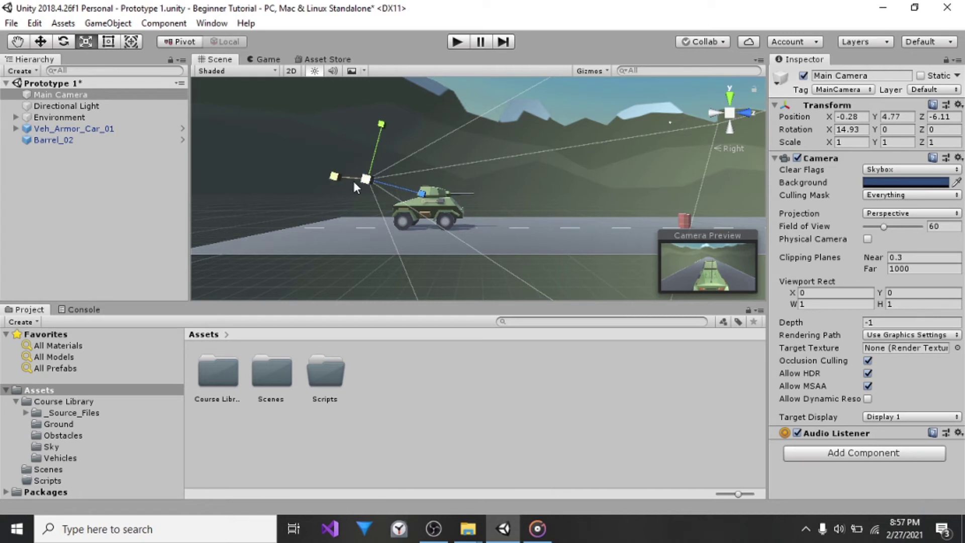
mouse_move(340, 174)
left_mouse_down()
mouse_move(291, 181)
mouse_move(387, 177)
mouse_move(324, 185)
left_mouse_up()
key("ctrl+z")
Try resizing the armored car slightly from its upper front corner with the Rect tool and undo the resize
left_click(449, 207)
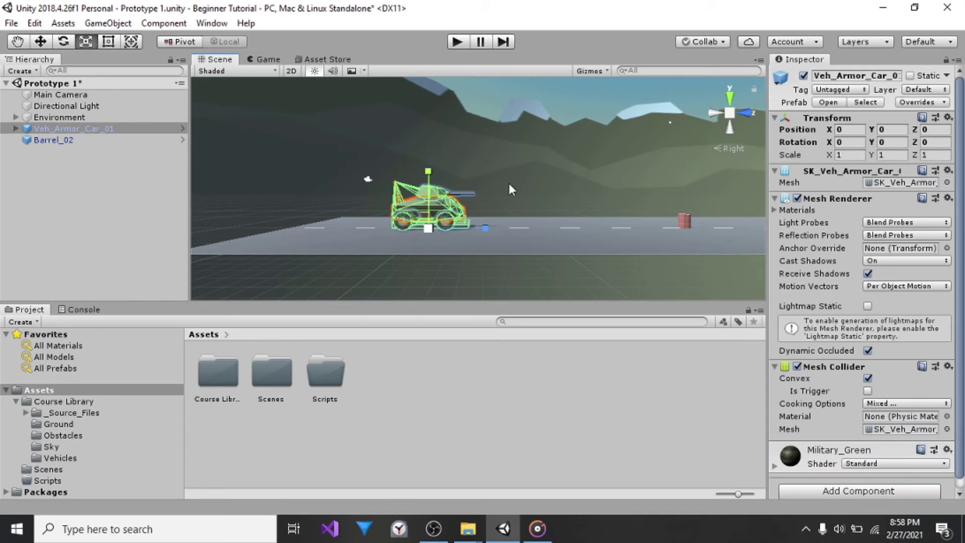
left_click_drag(336, 218, 361, 178, "alt")
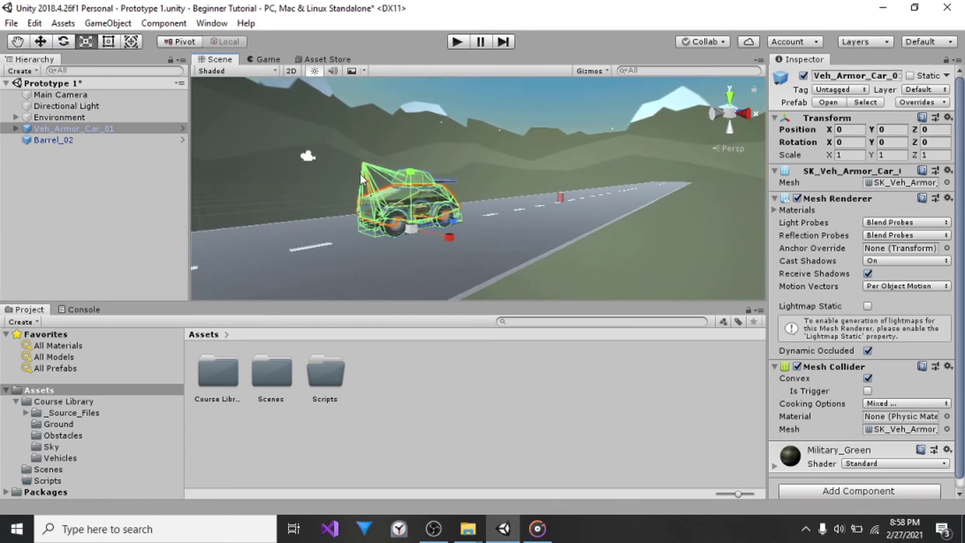
left_click(112, 45)
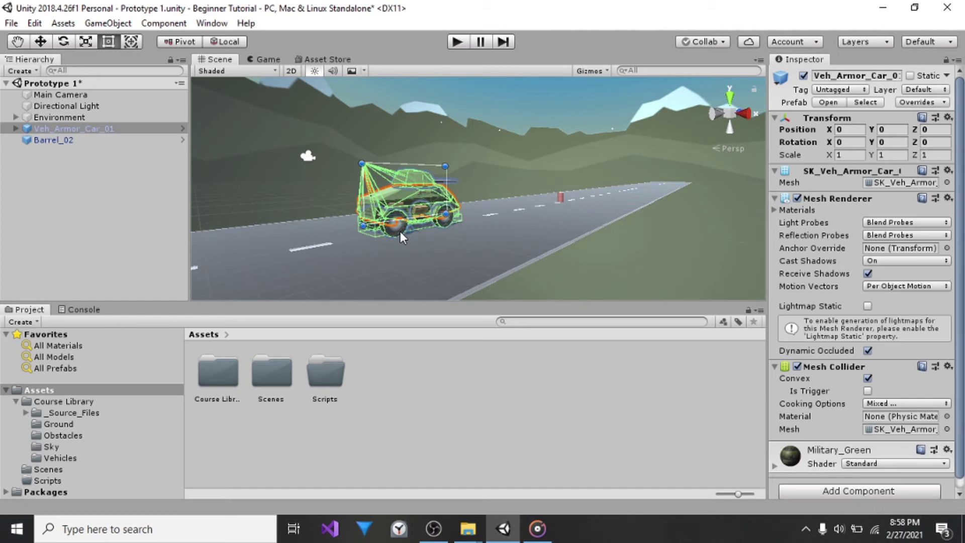
left_click_drag(484, 215, 364, 222, "alt")
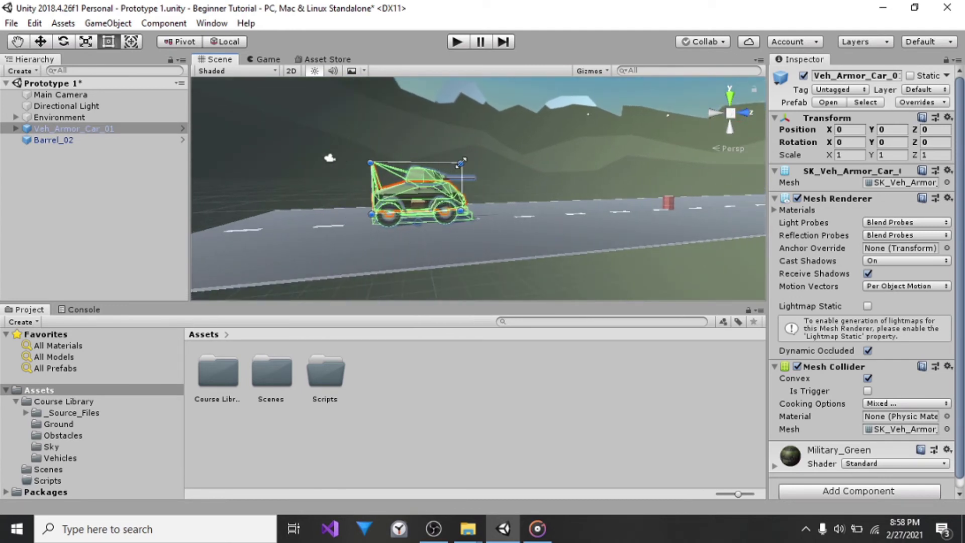
mouse_move(461, 163)
left_mouse_down()
mouse_move(470, 157)
mouse_move(451, 165)
mouse_move(463, 163)
left_mouse_up()
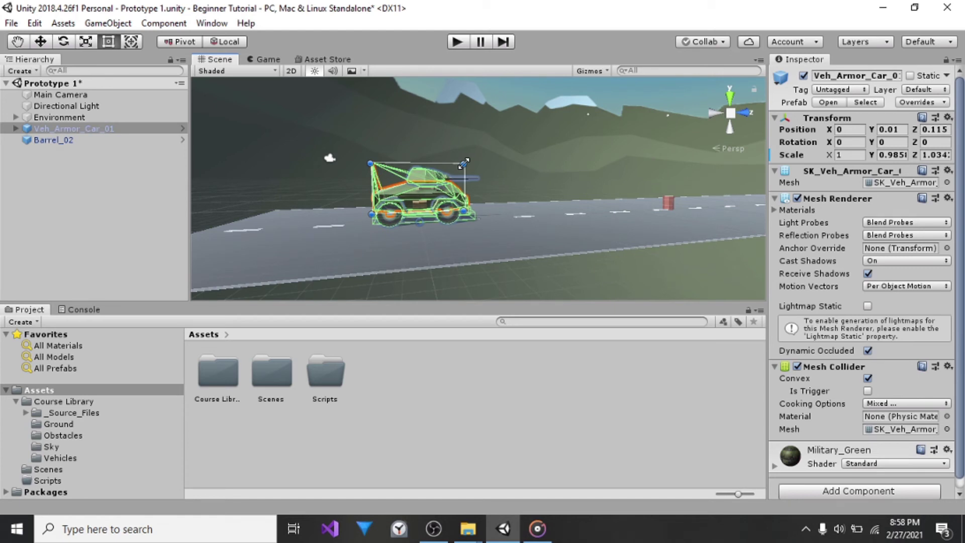
key("ctrl+z")
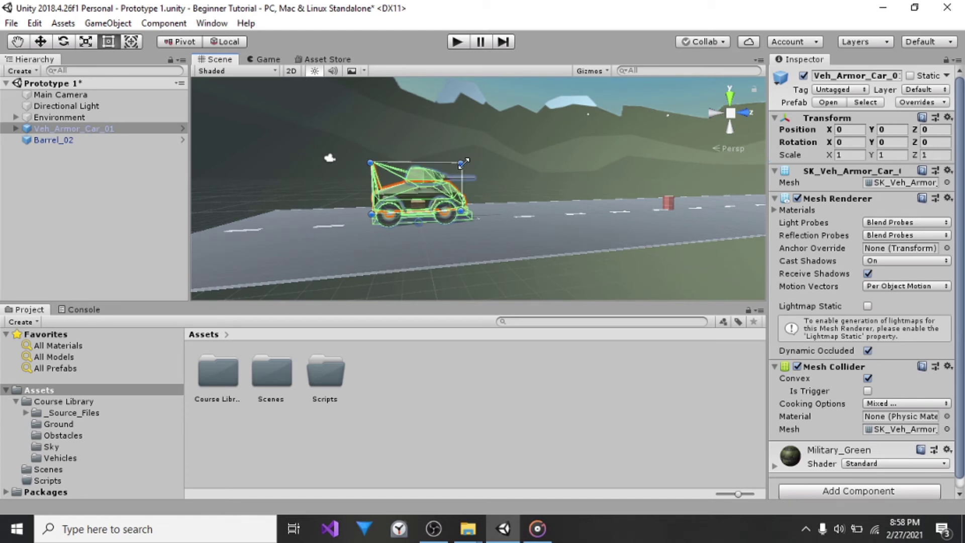
Show the combined move, rotate and scale gizmo on the armored car and examine it from both sides of the vehicle
left_click(131, 42)
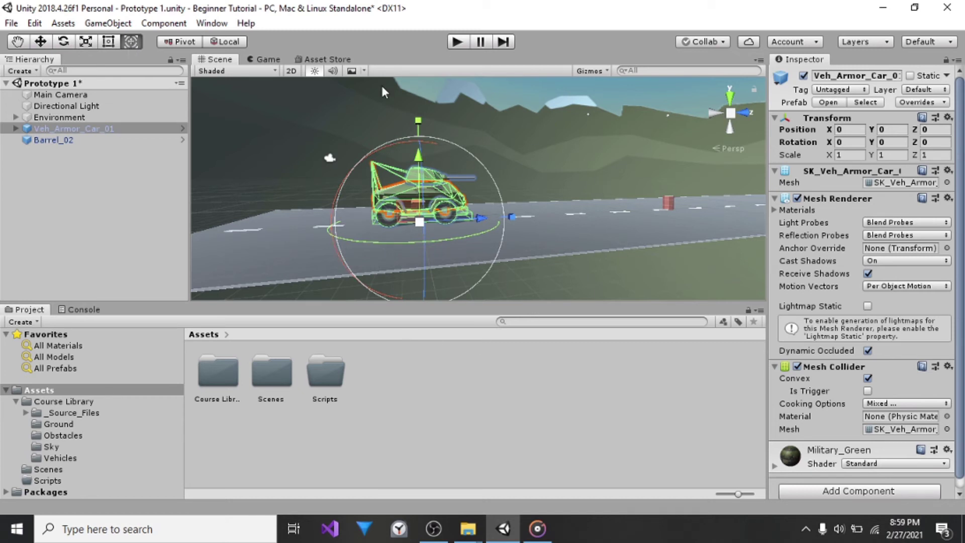
scroll(469, 170, "down", 2)
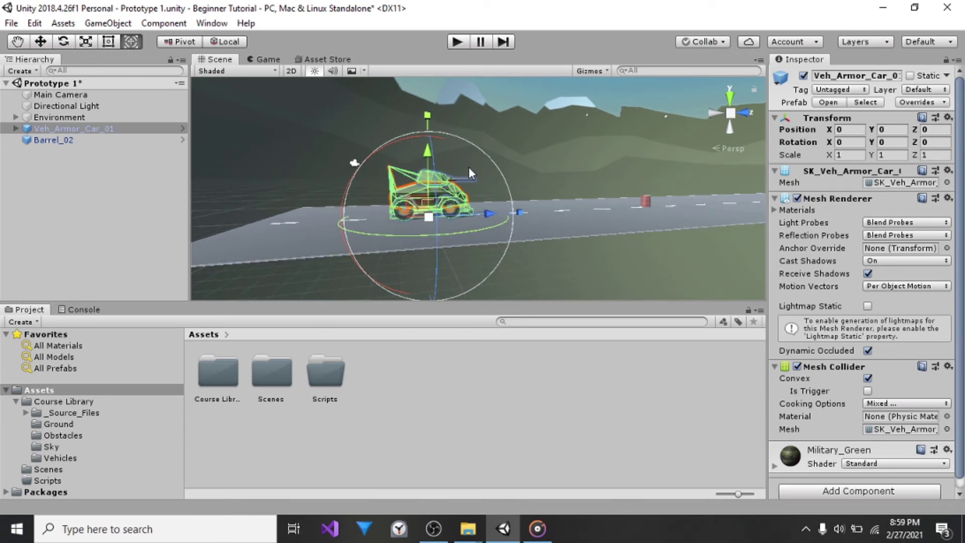
mouse_move(495, 165)
left_mouse_down("alt")
mouse_move(547, 176)
mouse_move(504, 176)
left_mouse_up("alt")
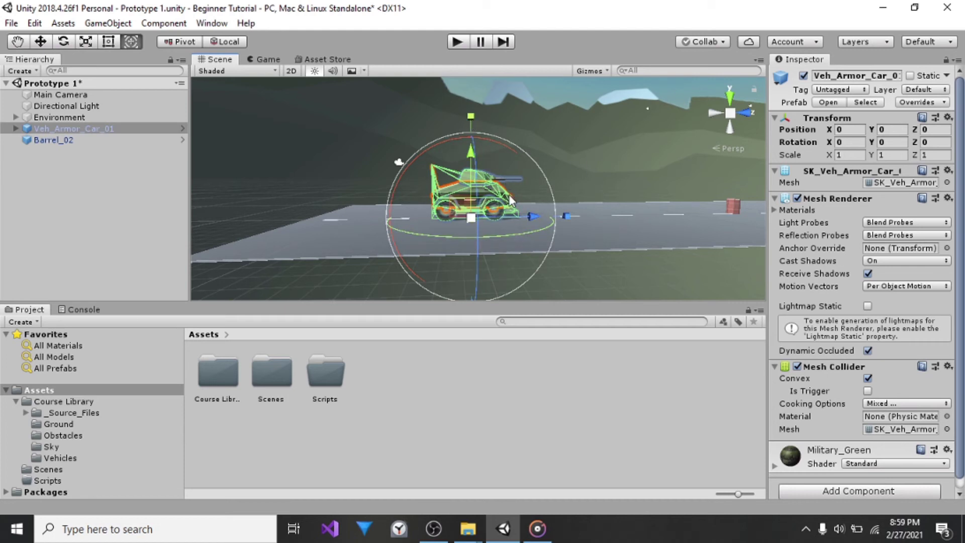
left_click_drag(511, 201, 389, 212, "alt")
scroll(389, 212, "down", 5, "alt")
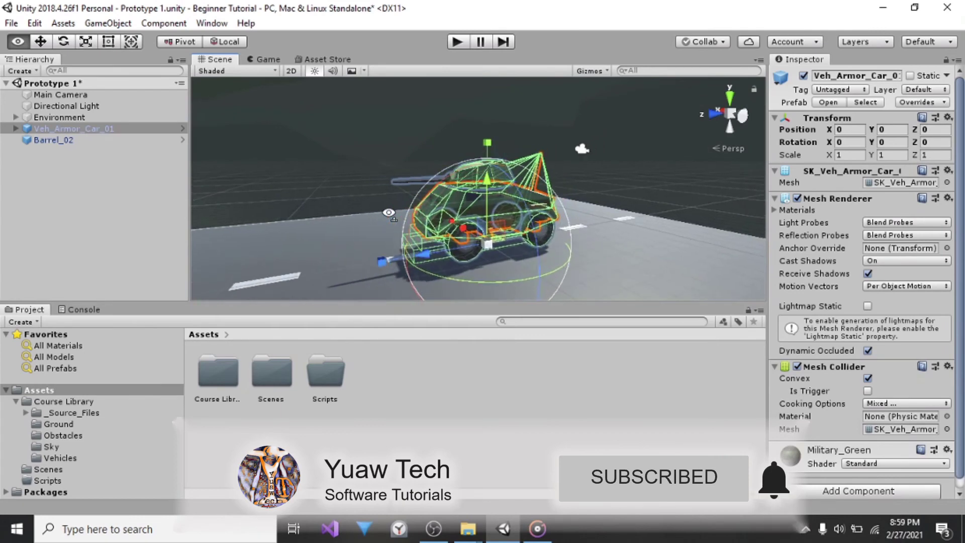
left_click_drag(388, 212, 339, 217, "alt")
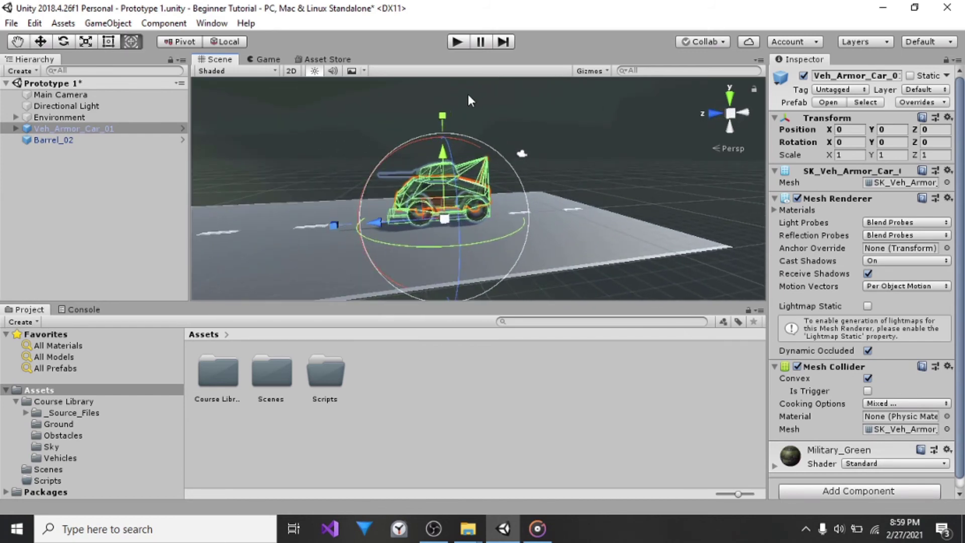
Try stretching the armored car along its Y axis to a scale of about 1.29 with the combined gizmo and undo it
left_click_drag(444, 115, 428, 97)
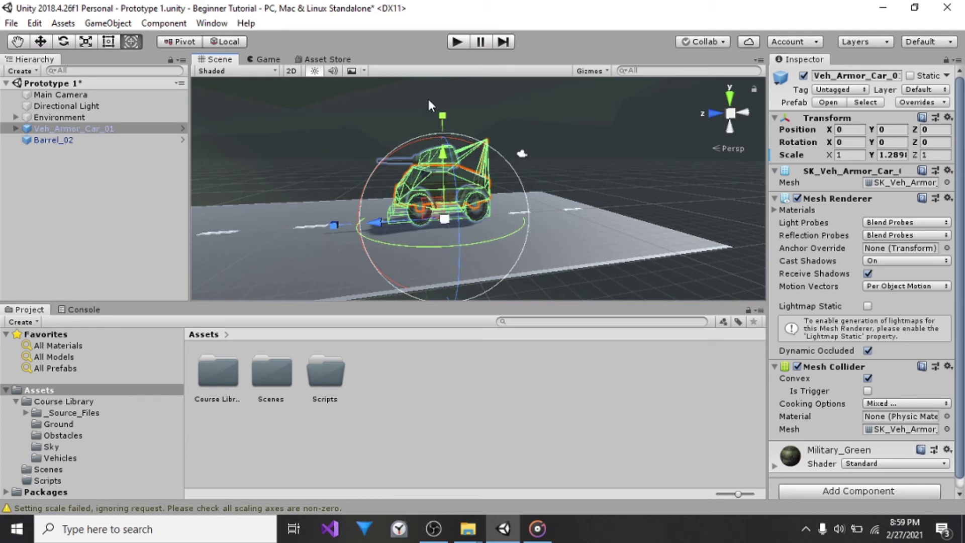
key("ctrl+z")
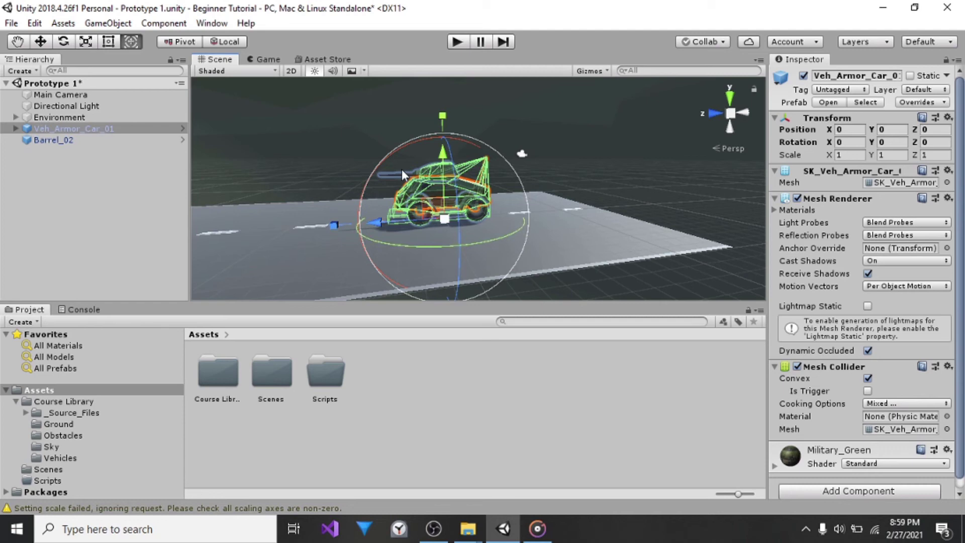
left_click_drag(402, 174, 577, 210, "alt")
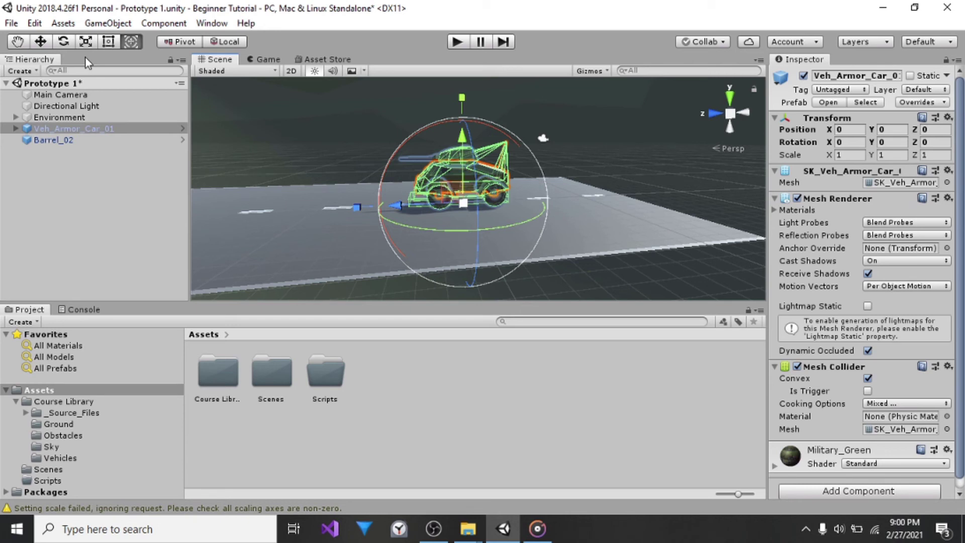
Try raising the armored car slightly along its Y axis with the Move tool and undo the move
key("q")
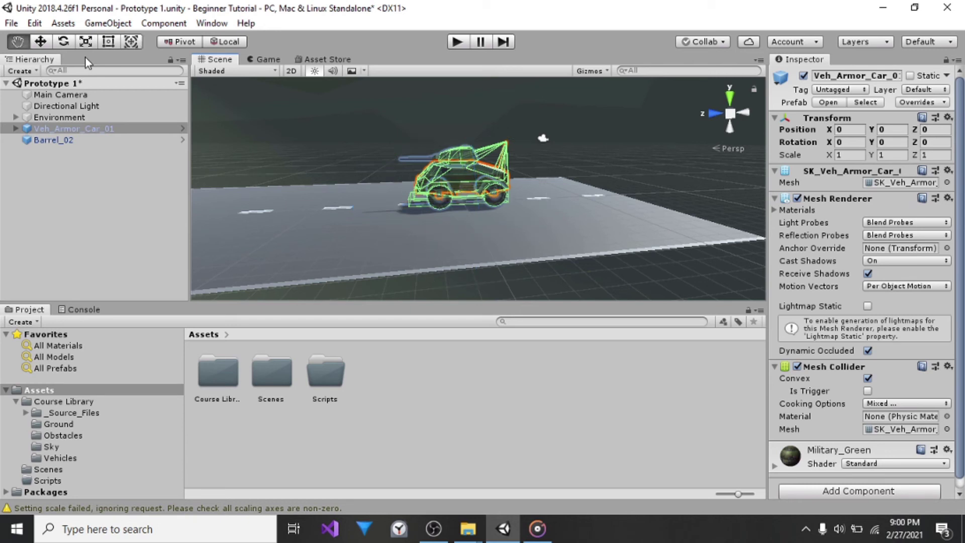
mouse_move(510, 235)
left_mouse_down()
mouse_move(478, 165)
mouse_move(503, 249)
mouse_move(513, 224)
mouse_move(527, 240)
left_mouse_up()
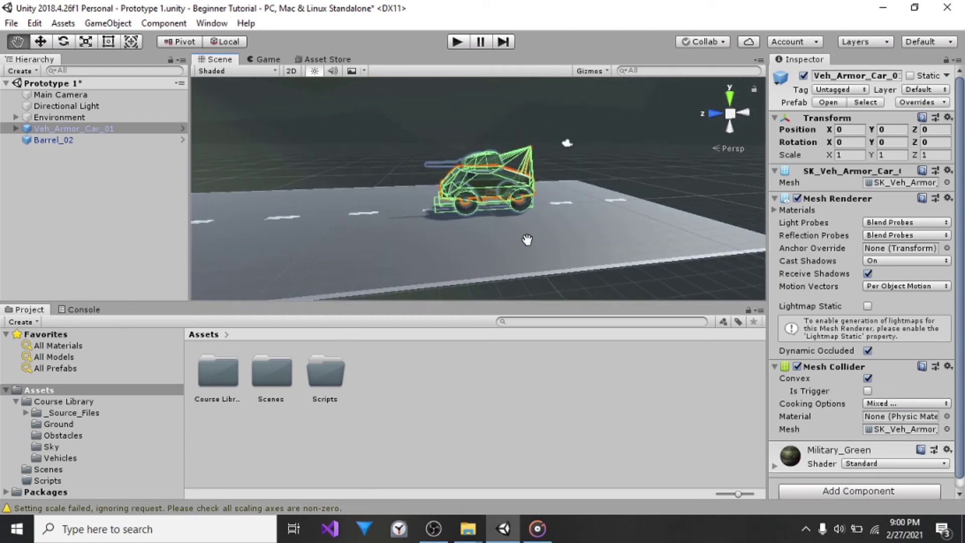
key("w")
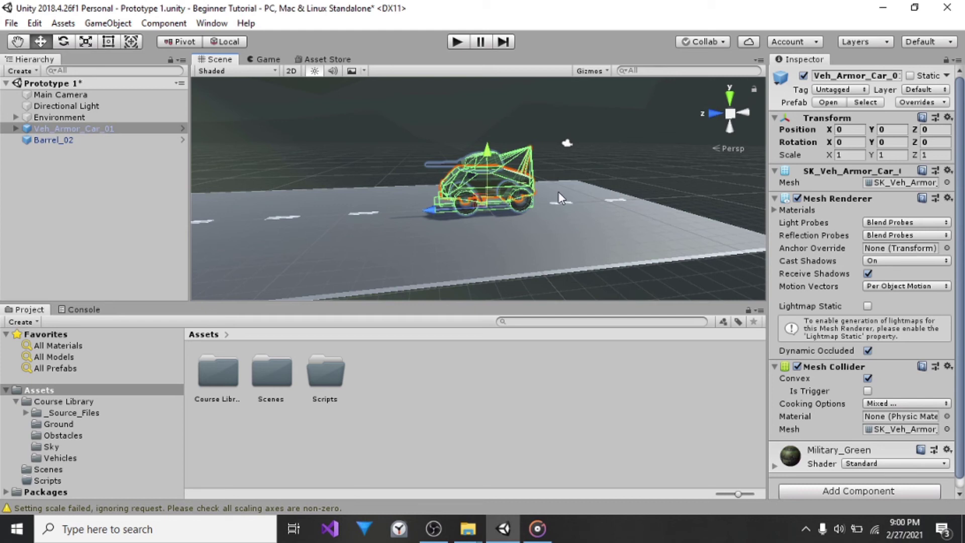
left_click_drag(490, 182, 492, 160)
key("ctrl+z")
key("ctrl+z")
Show the Rotate, Scale, Rect and combined Transform gizmos on the armored car one after another
key("e")
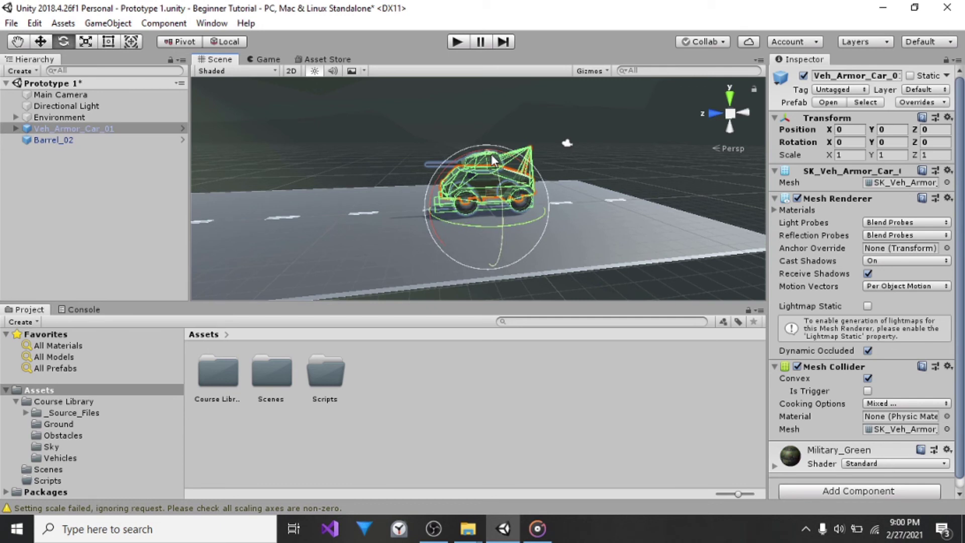
key("r")
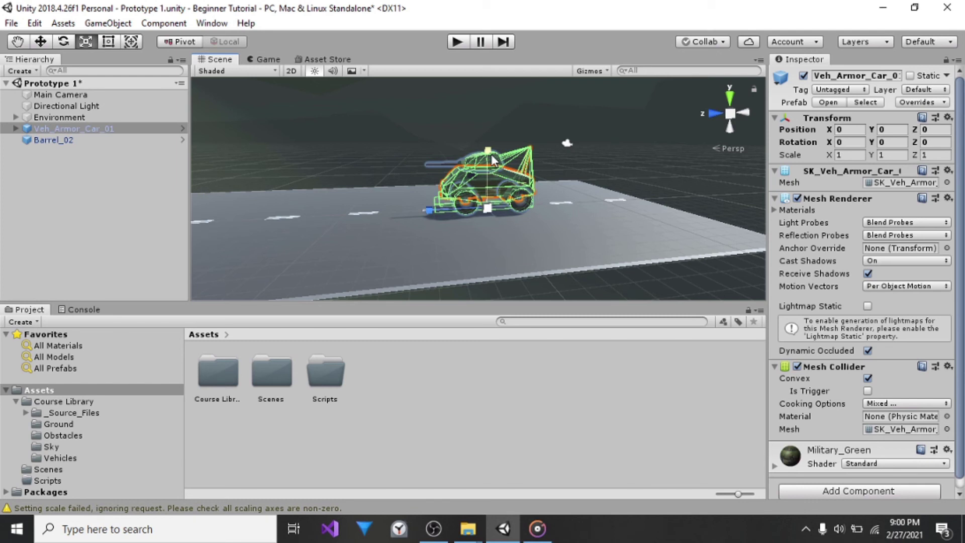
key("t")
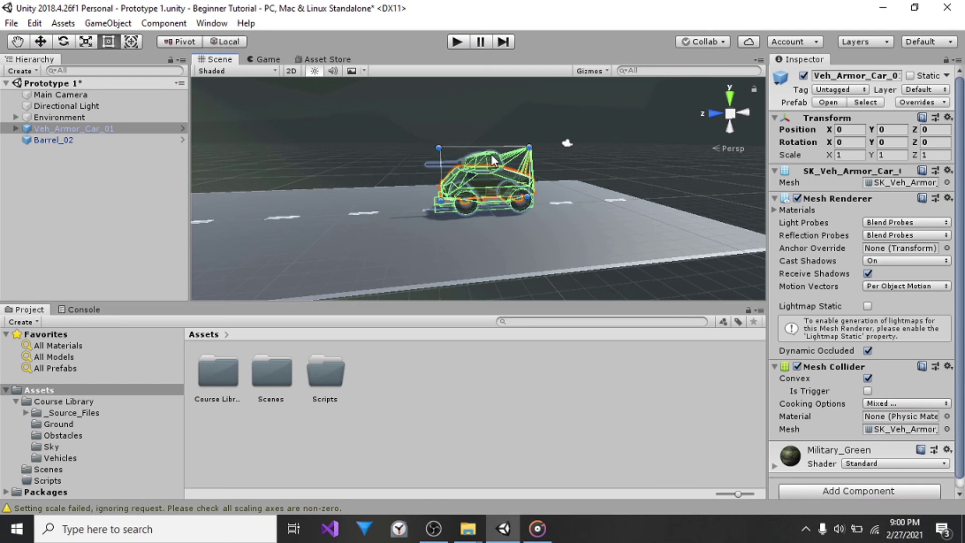
key("y")
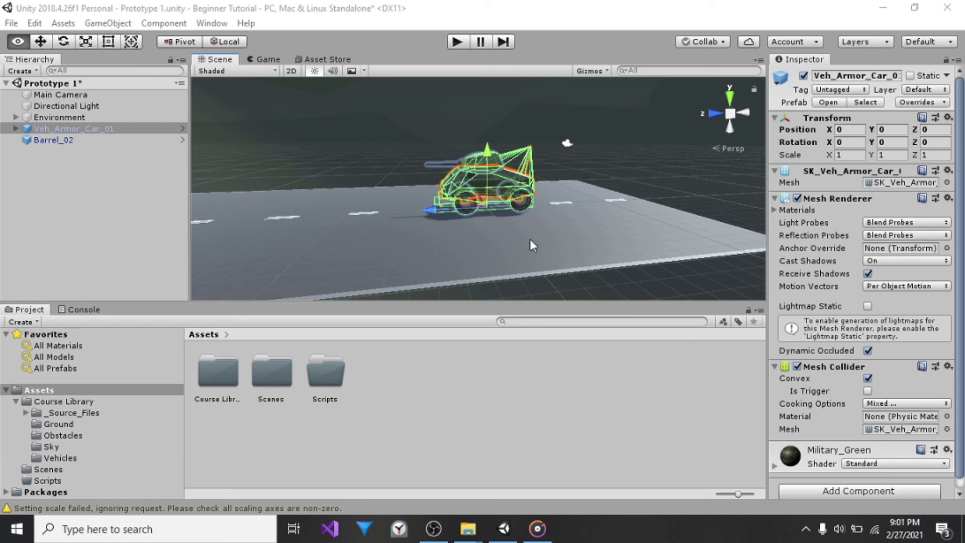
Select the Main Camera and run the game to check its view of the armored car
left_click(89, 99)
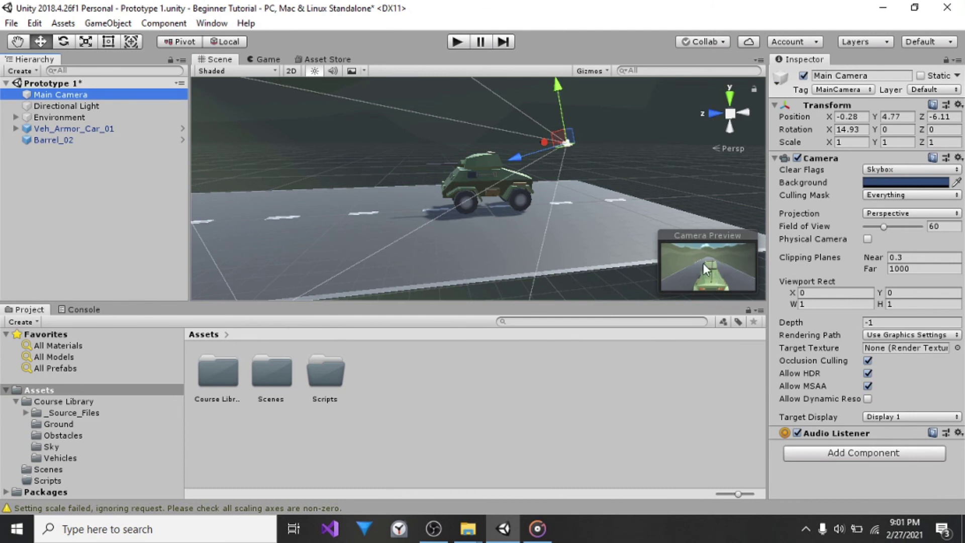
left_click(458, 42)
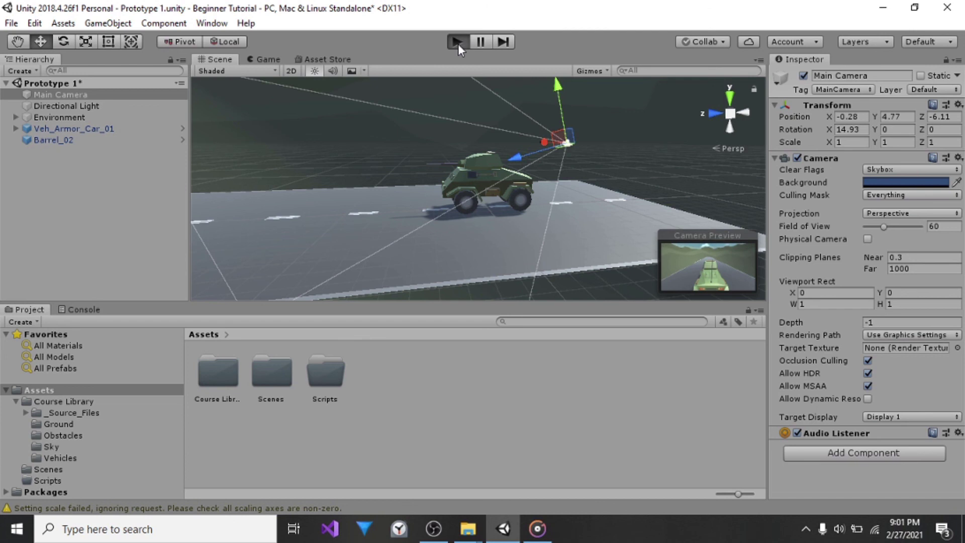
left_click(458, 43)
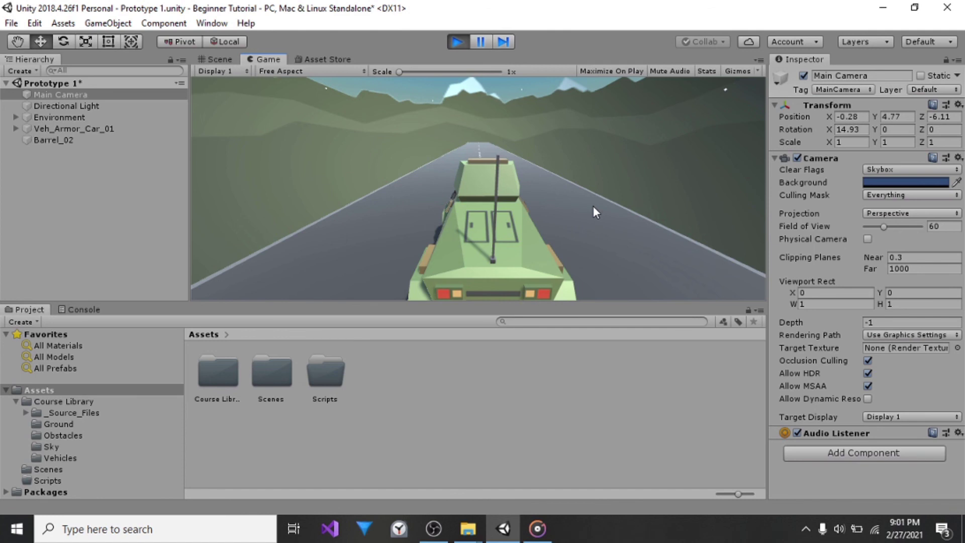
Compare the Scene and Game views while the game runs, and exit play mode
left_click(222, 58)
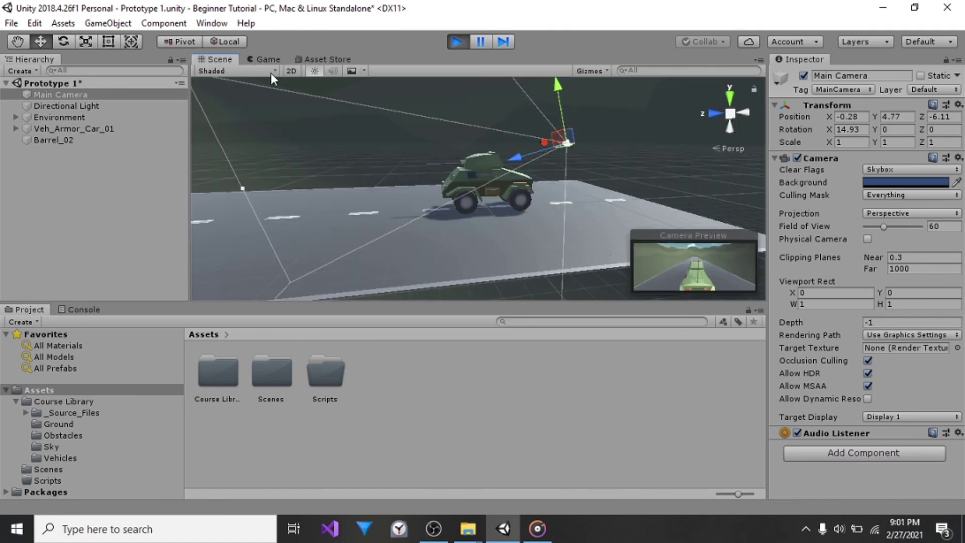
left_click(265, 60)
left_click(318, 59)
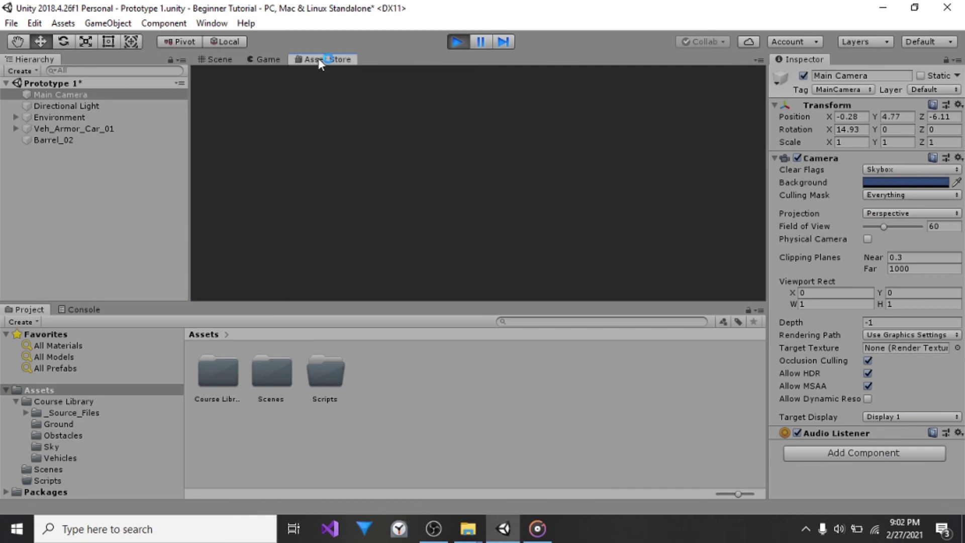
left_click(270, 58)
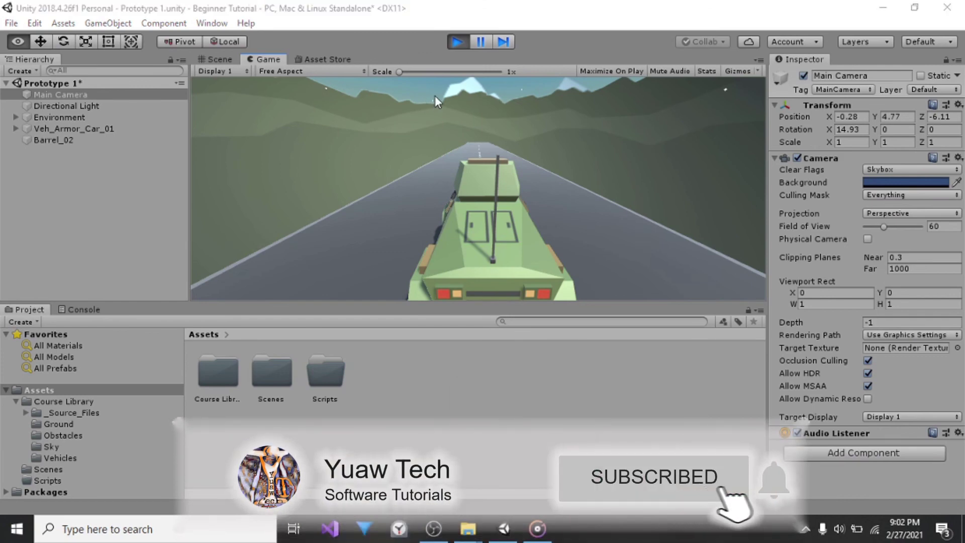
left_click(457, 41)
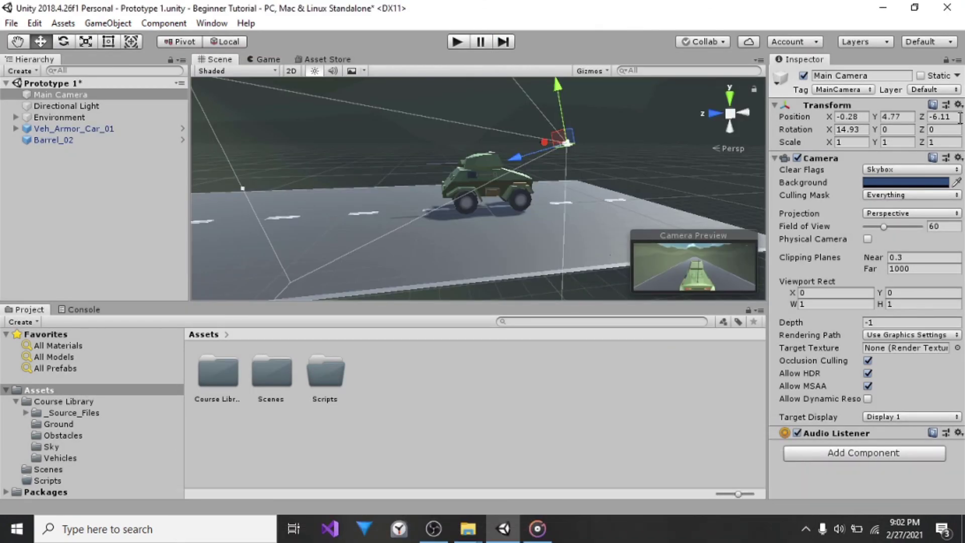
Try setting the Main Camera's Z position to 0 and undo the change
left_click(960, 117)
type("0")
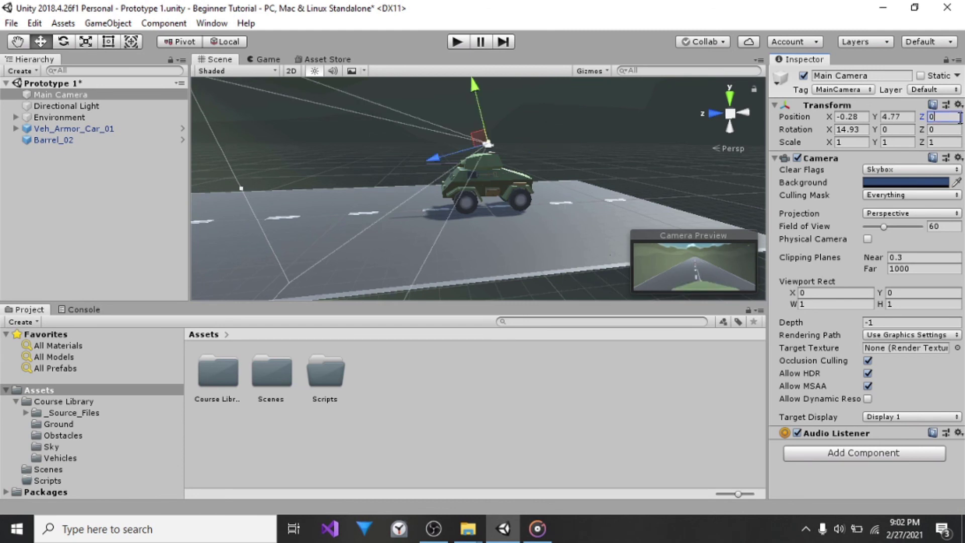
key("ctrl+z")
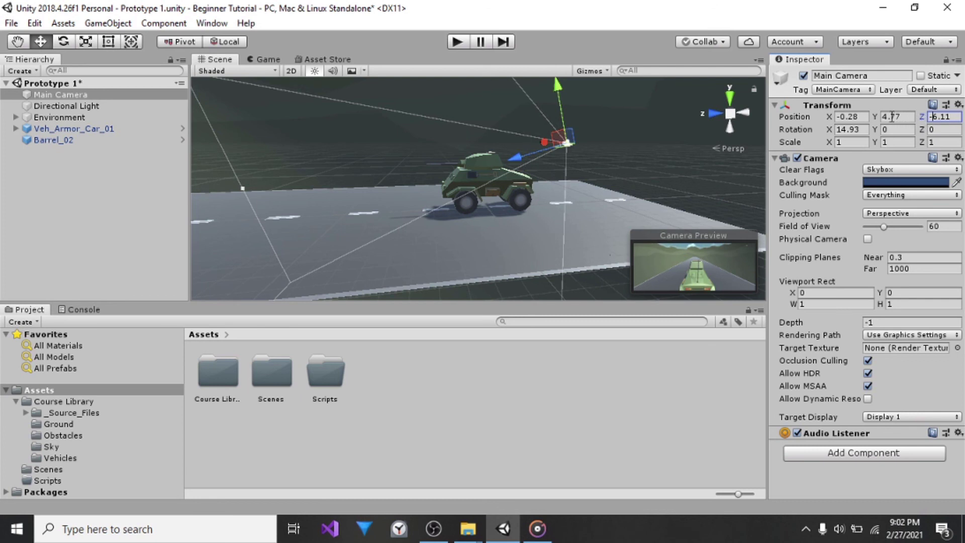
Set the Main Camera's X position to 0 to center it behind the armored car
left_click(857, 113)
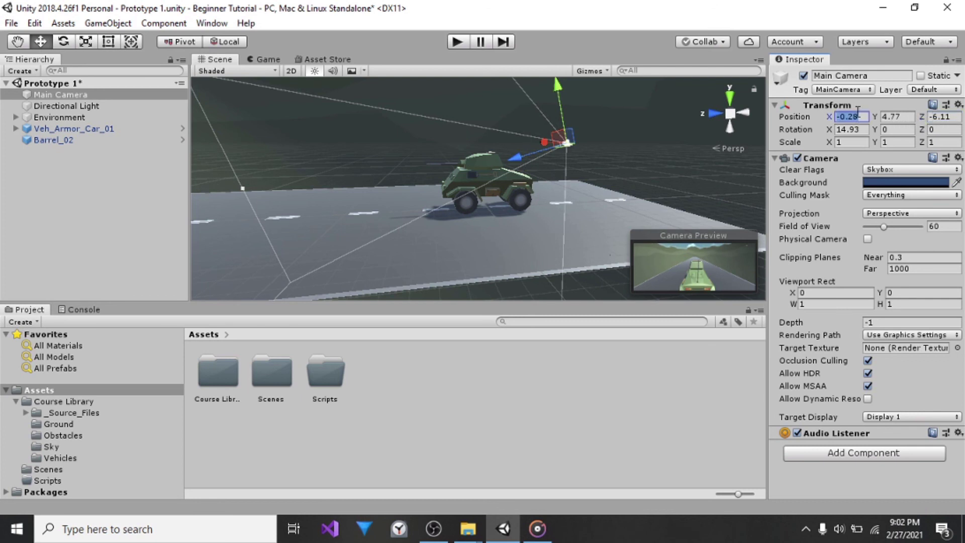
type("0")
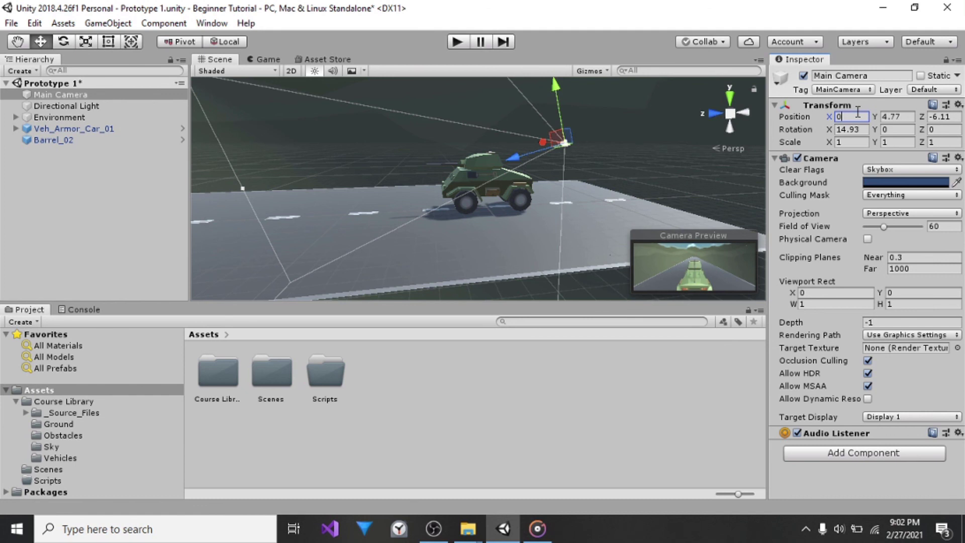